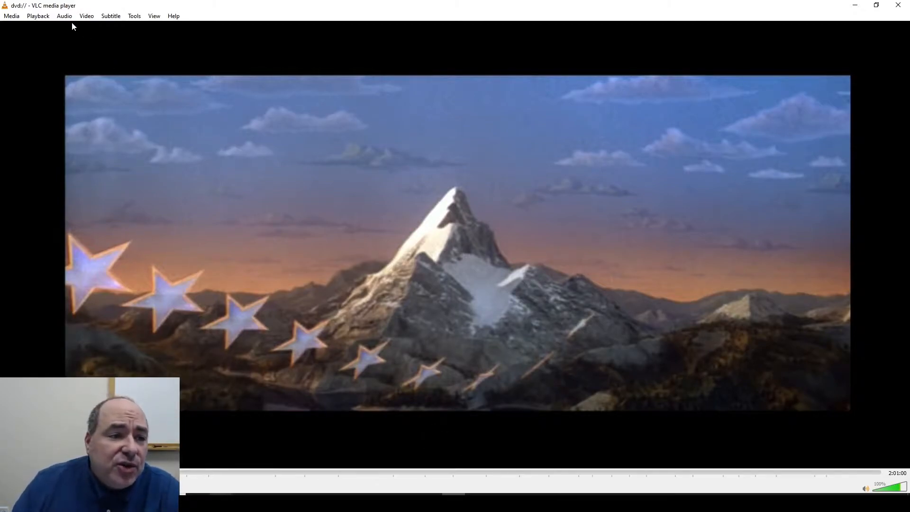
Step: Review the available DVD chapters and video options of the paused movie, and close the player
click(84, 17)
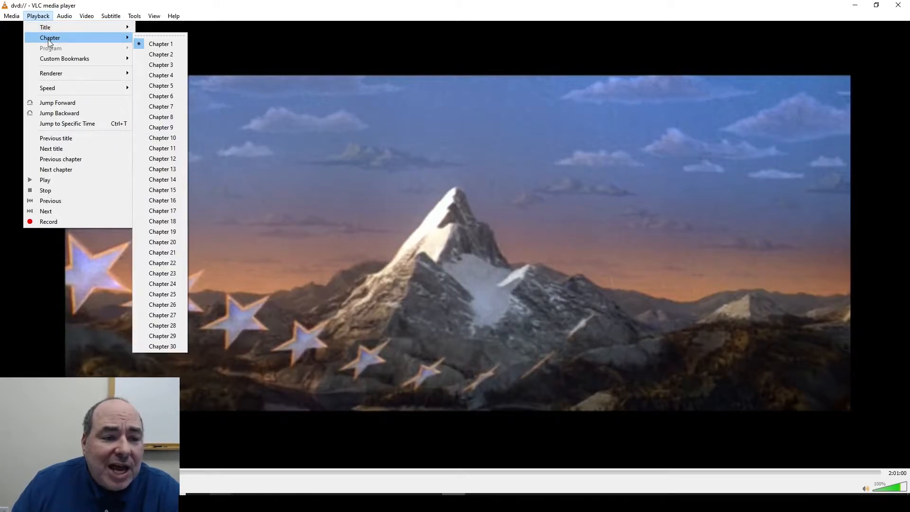
mouse_move(55, 31)
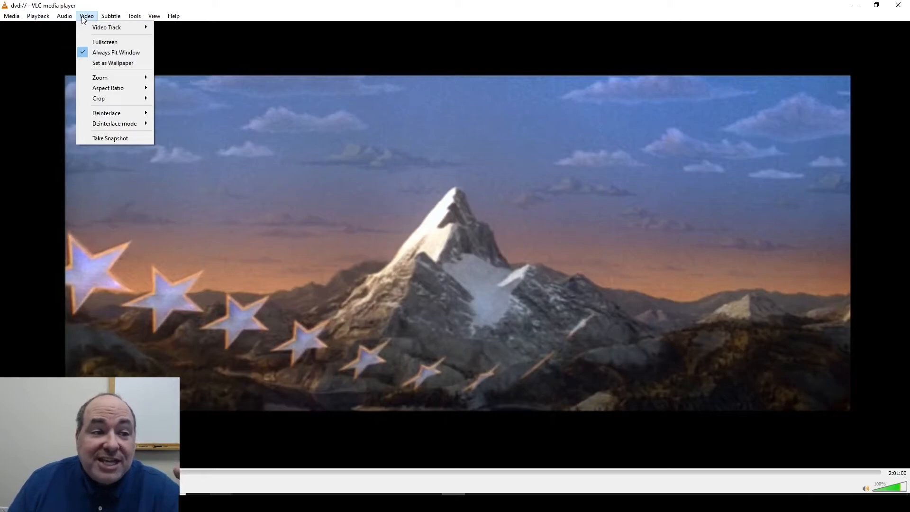
click(292, 57)
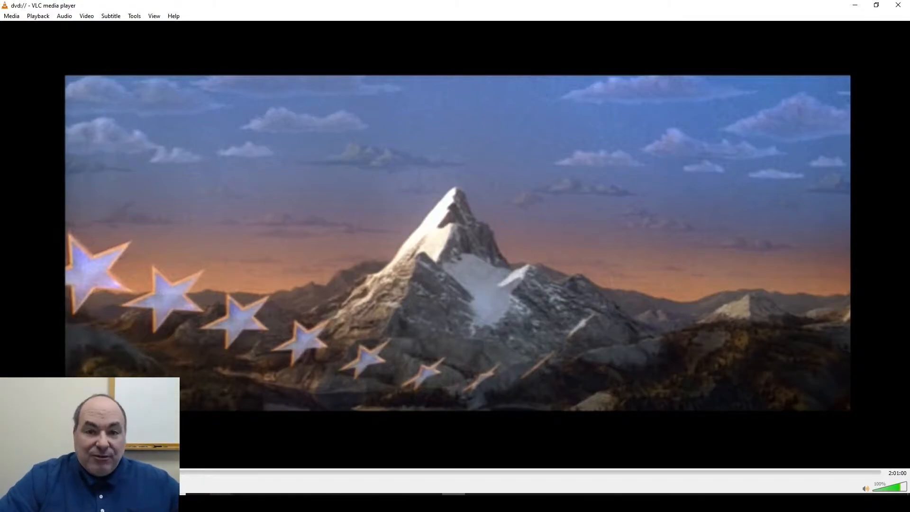
key(space)
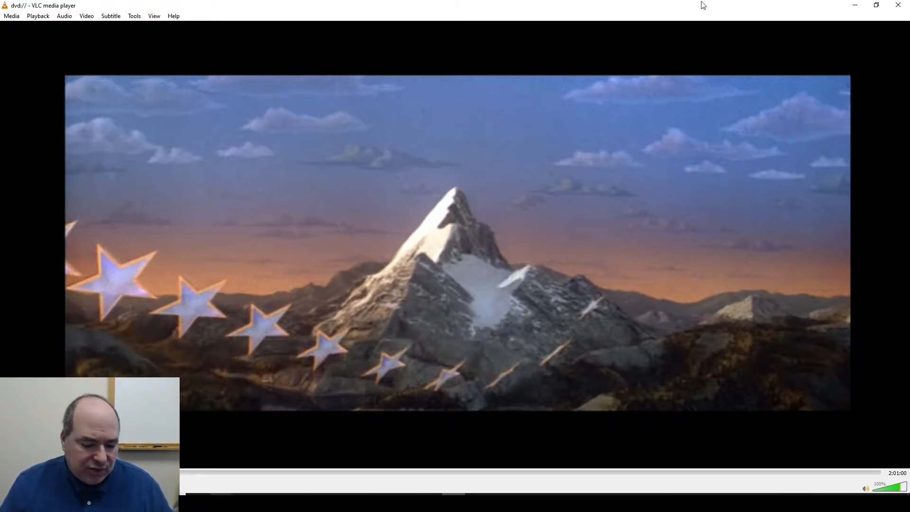
click(898, 5)
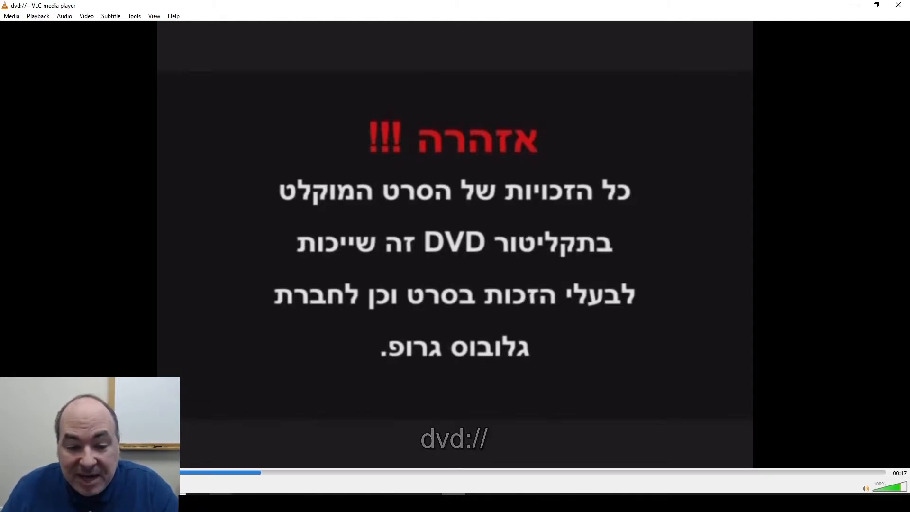
Step: Play Title 2 of the DVD from about its midpoint, and close the player
click(56, 17)
mouse_move(37, 16)
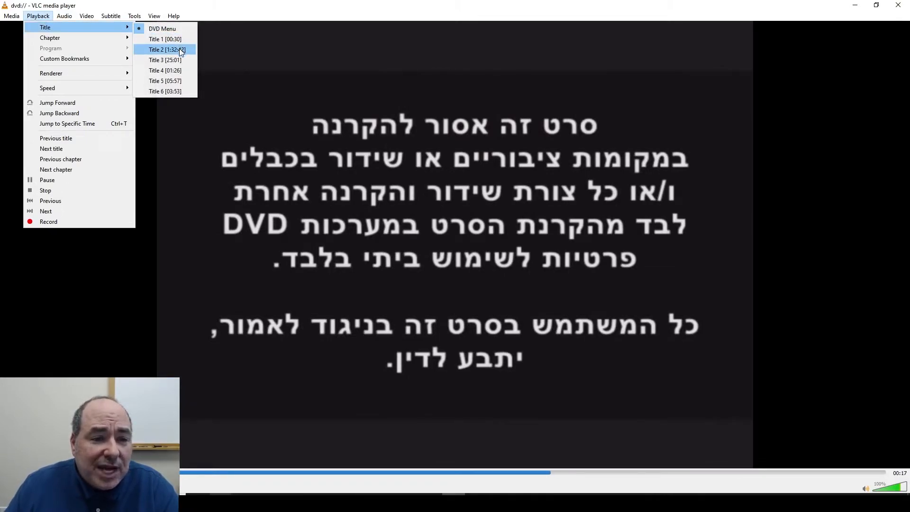
click(176, 40)
click(447, 473)
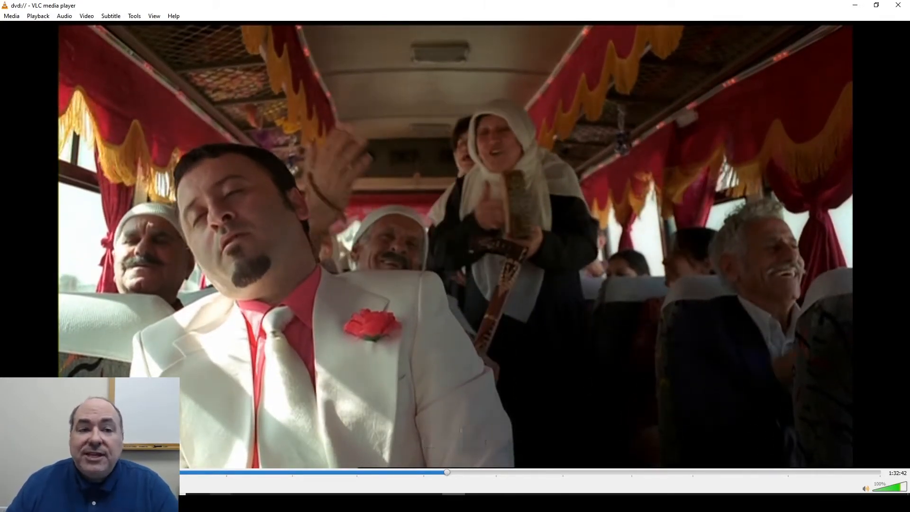
click(904, 6)
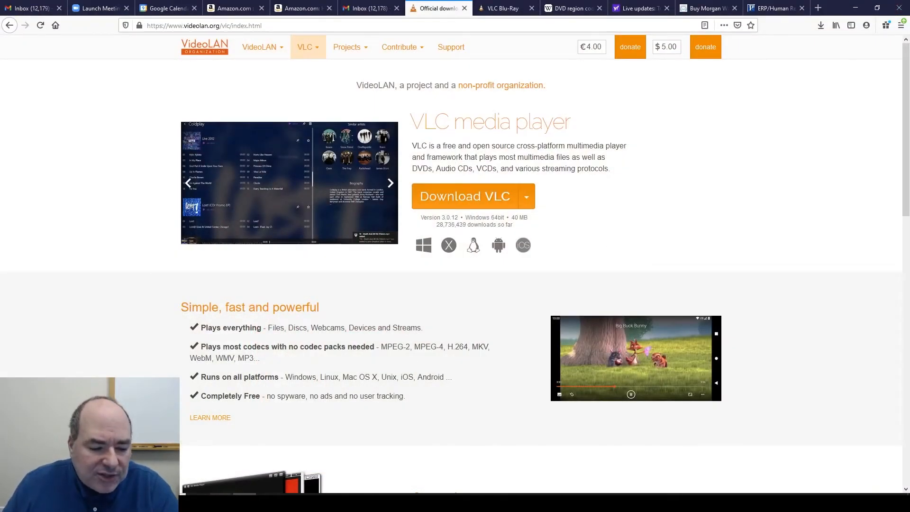
Step: Switch to File Explorer, play the THE_SYRIAN_BRIDE_SCN disc in drive K: with VLC media player, and close the player
click(11, 502)
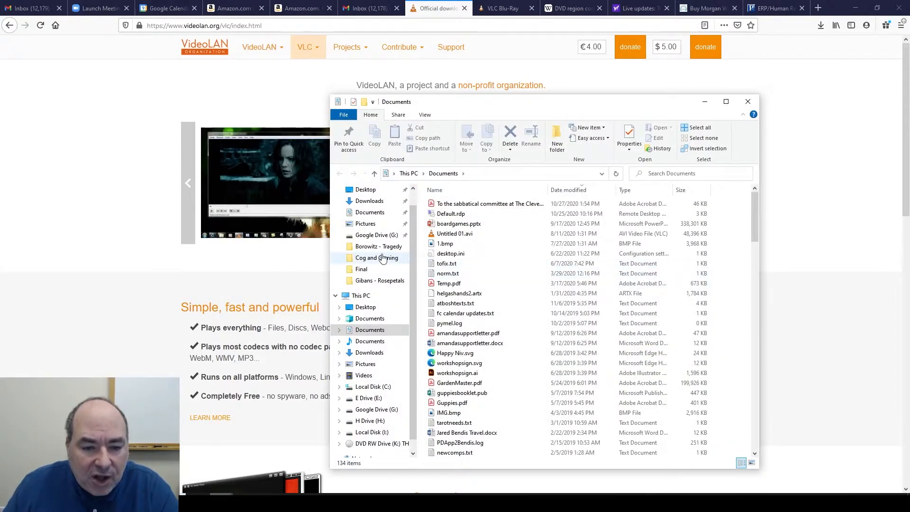
click(361, 295)
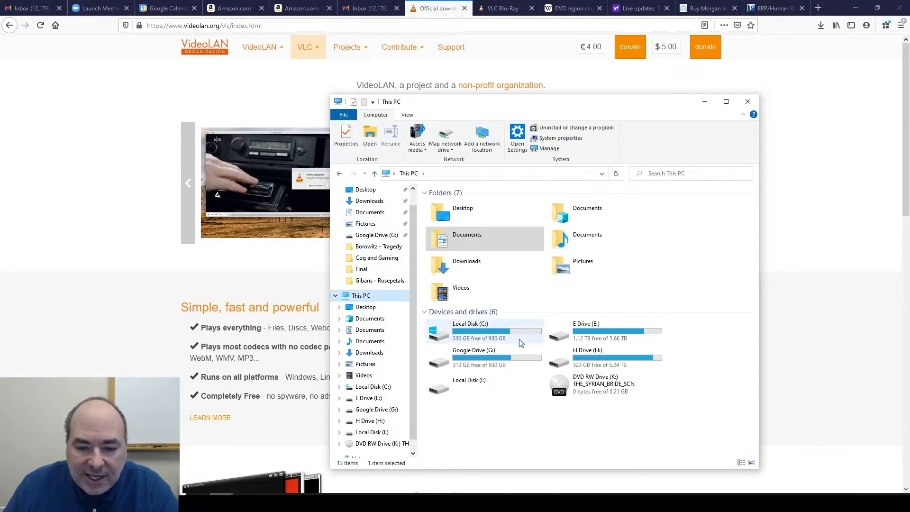
right_click(557, 385)
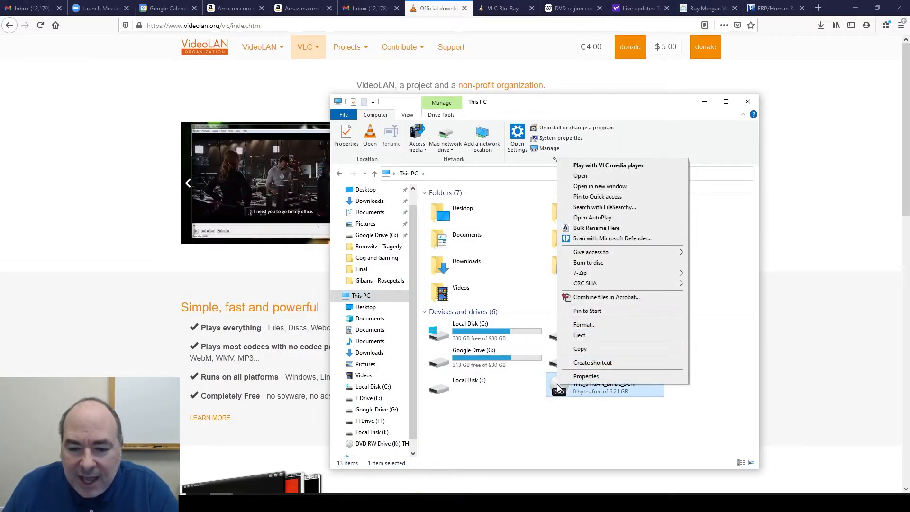
click(636, 167)
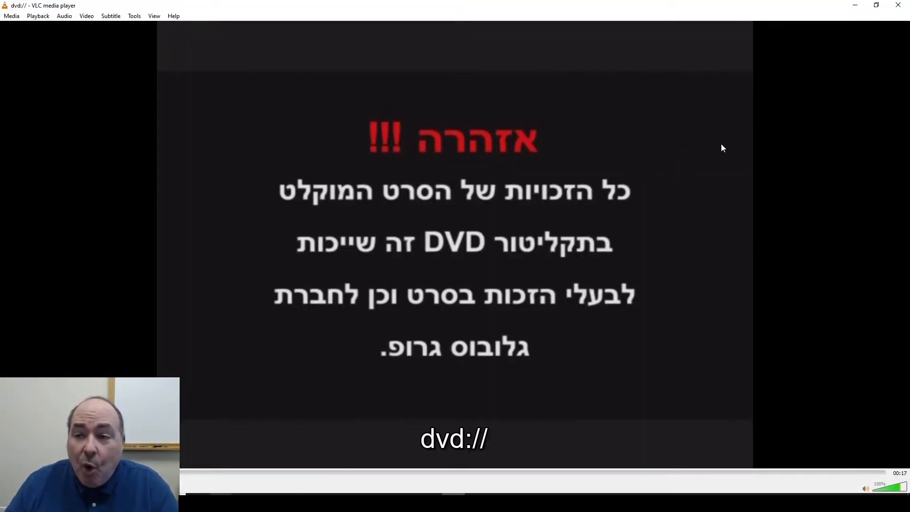
click(897, 4)
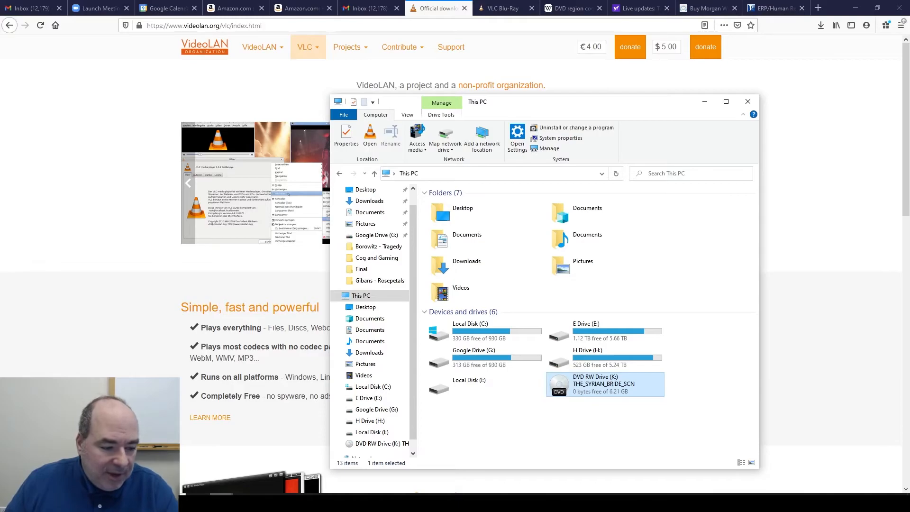
Step: Launch VLC media player, play the disc in drive K: as a DVD with its disc menus, and close the player
text(vlc)
key(Return)
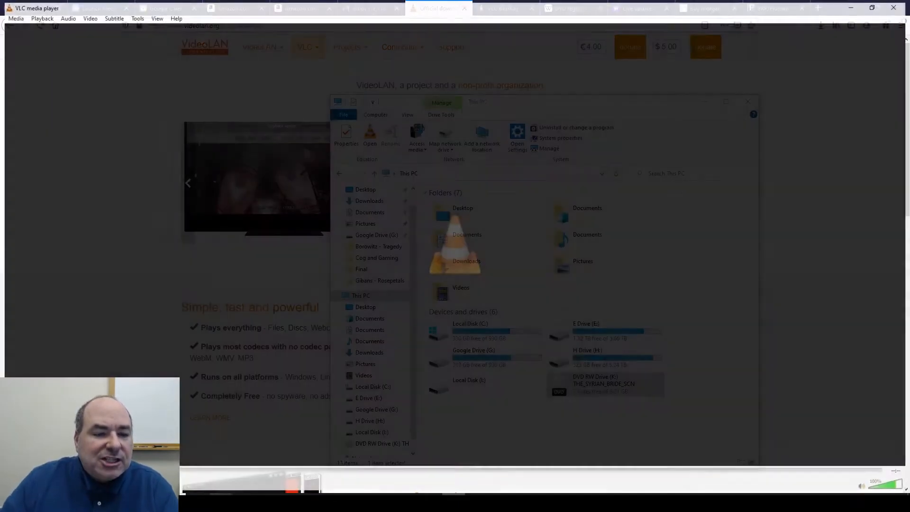
click(12, 17)
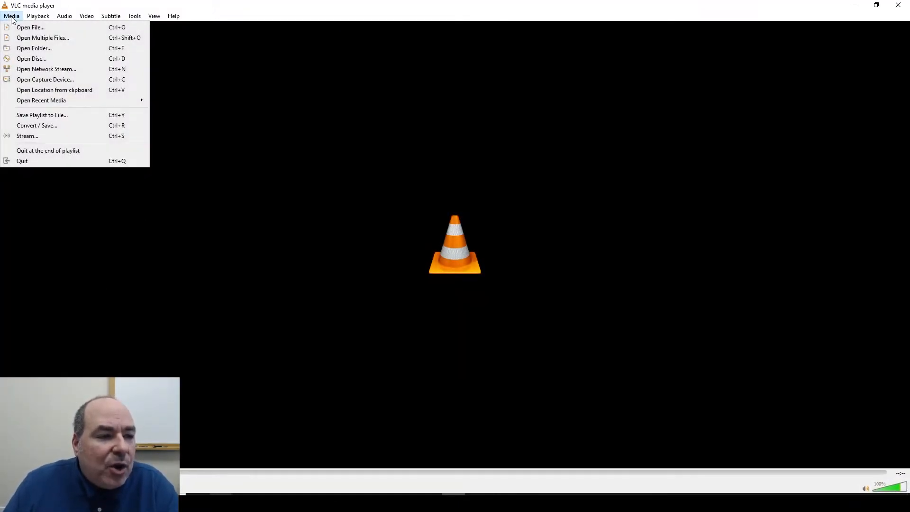
click(39, 60)
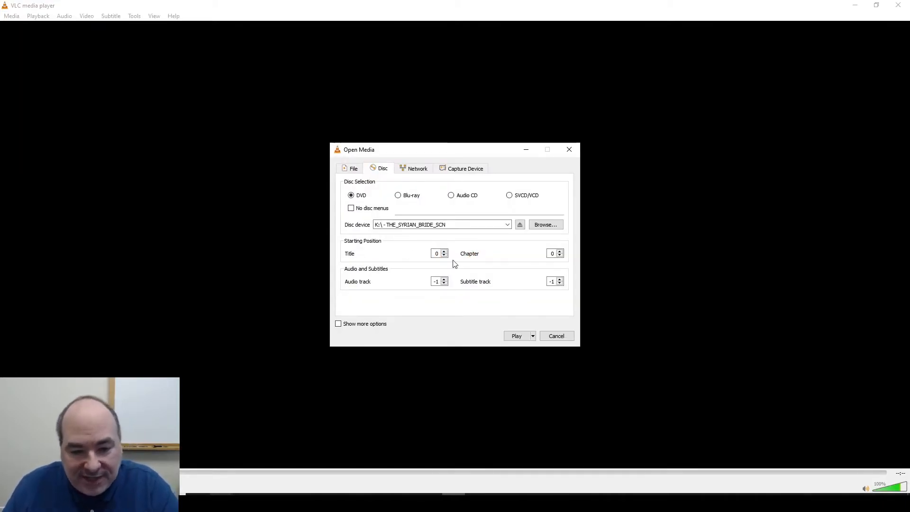
click(523, 337)
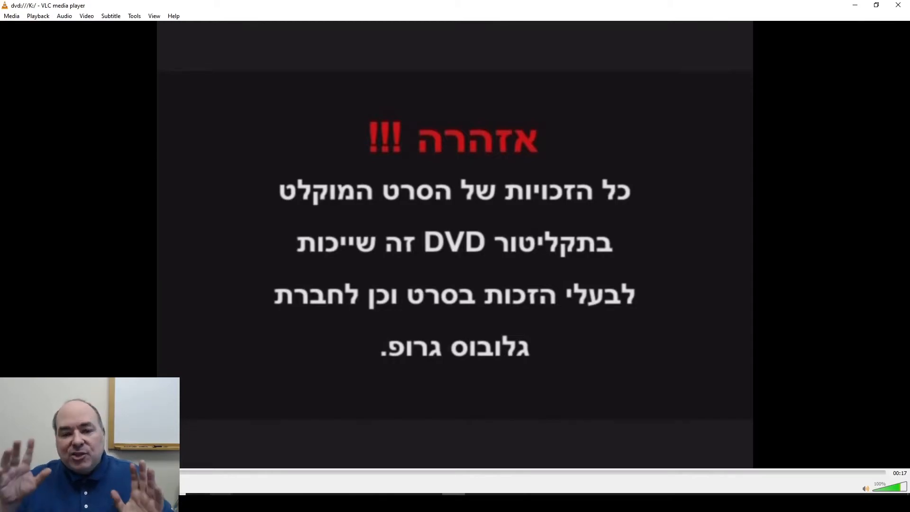
click(898, 5)
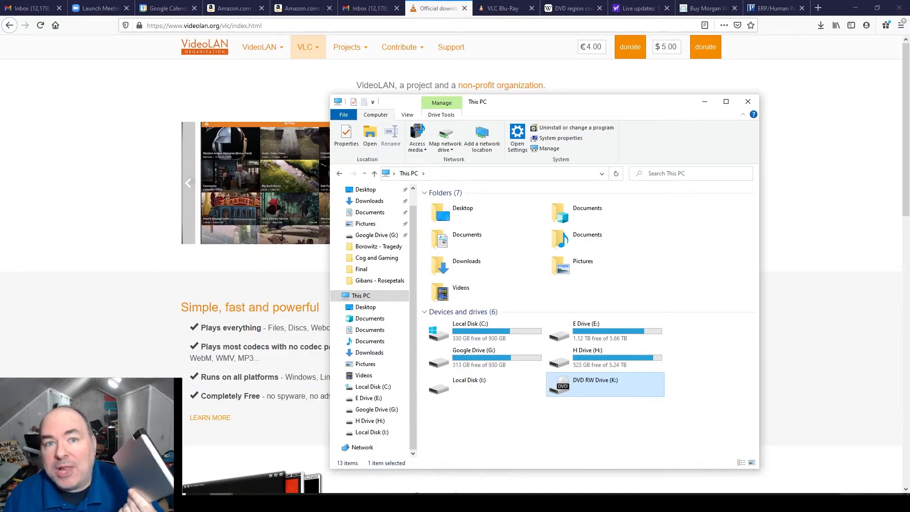
Step: Try to play the LA_NUIT_DE_VARENNES disc in BD-RE drive D: directly from File Explorer with VLC media player
double_click(564, 384)
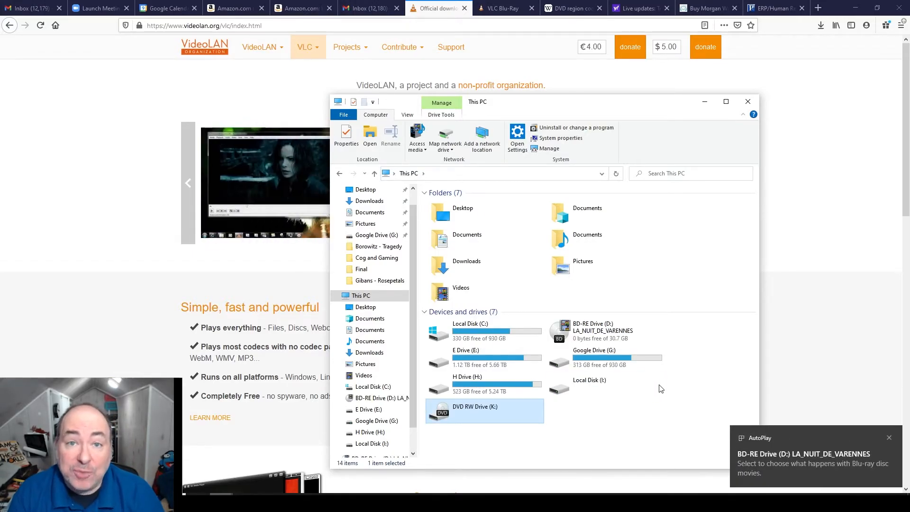
right_click(596, 327)
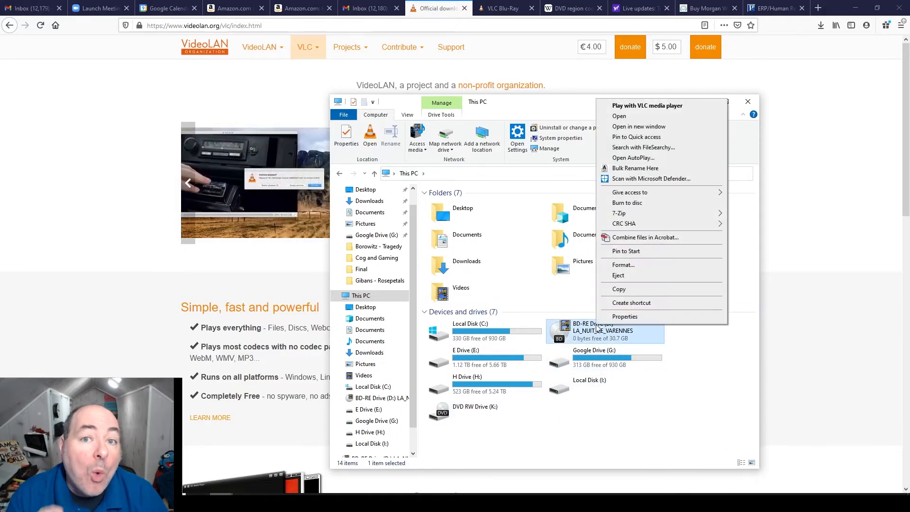
click(646, 106)
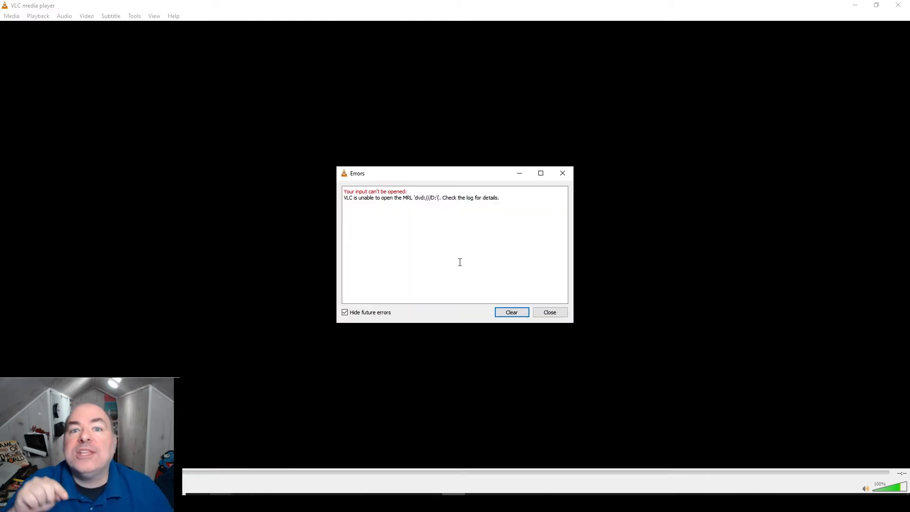
click(563, 315)
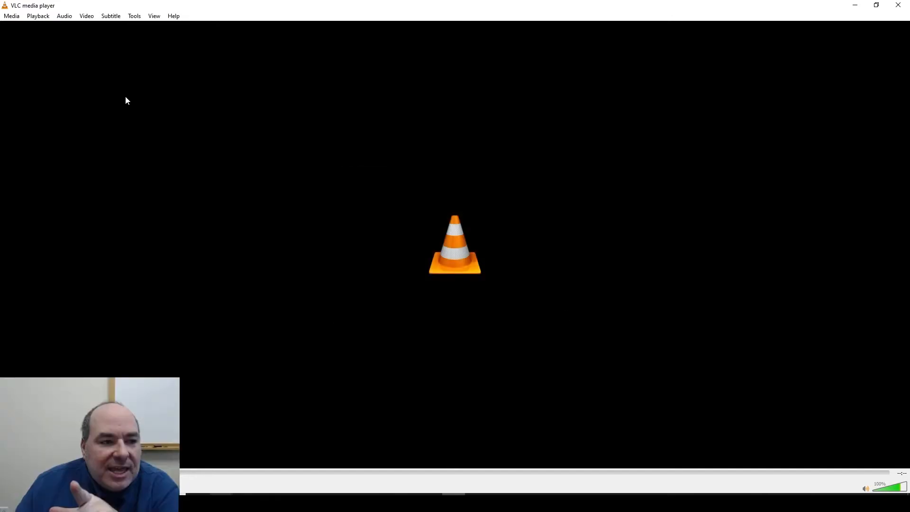
Step: Open the LA_NUIT_DE_VARENNES disc in drive D: as a Blu-ray and play Title 1
click(19, 16)
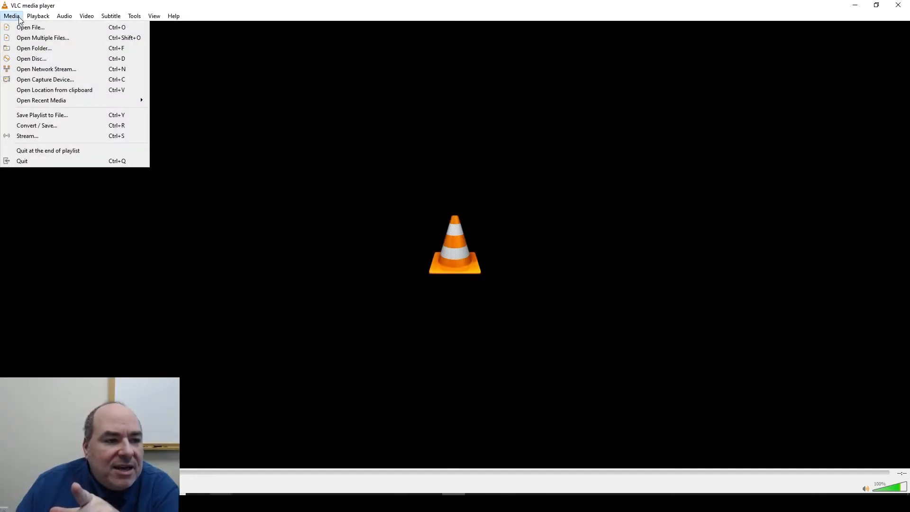
click(22, 55)
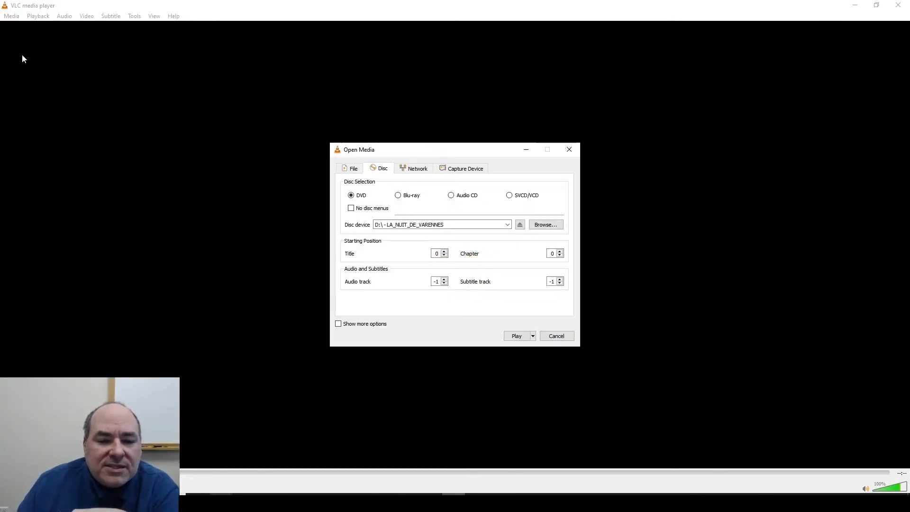
click(400, 198)
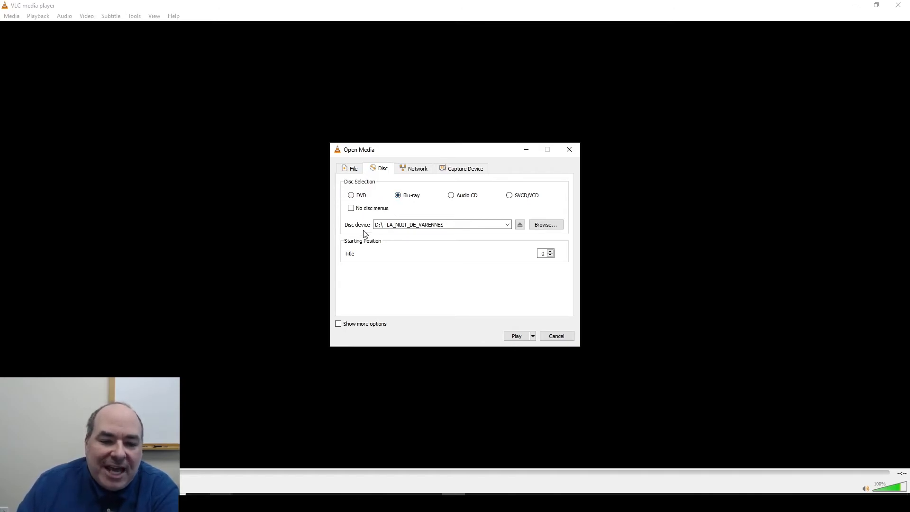
click(517, 339)
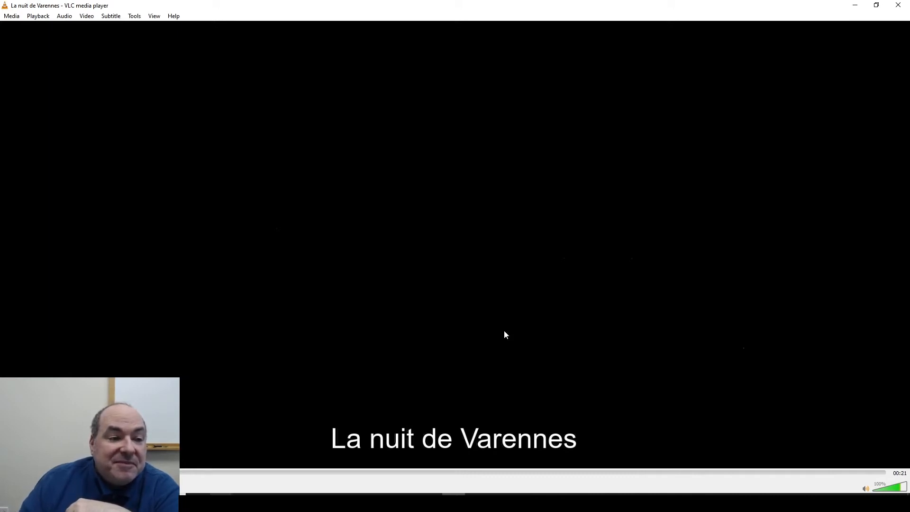
click(38, 16)
mouse_move(60, 32)
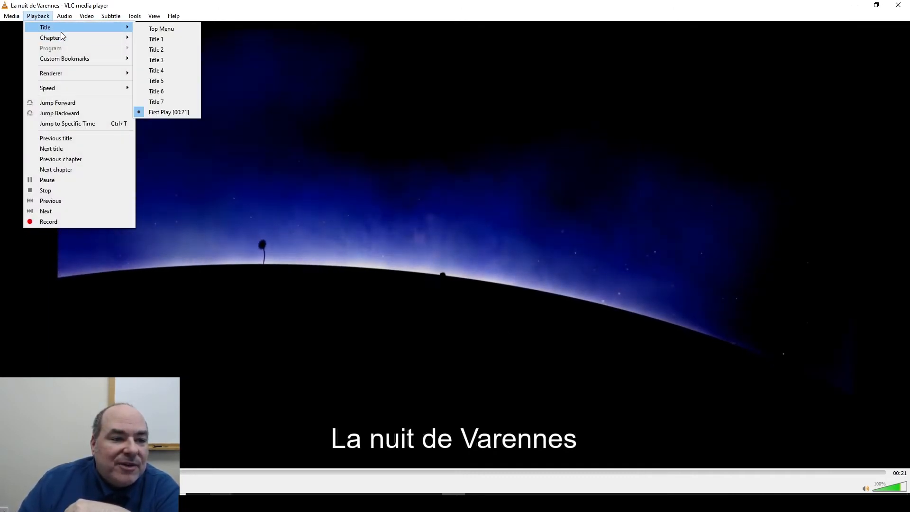
click(153, 40)
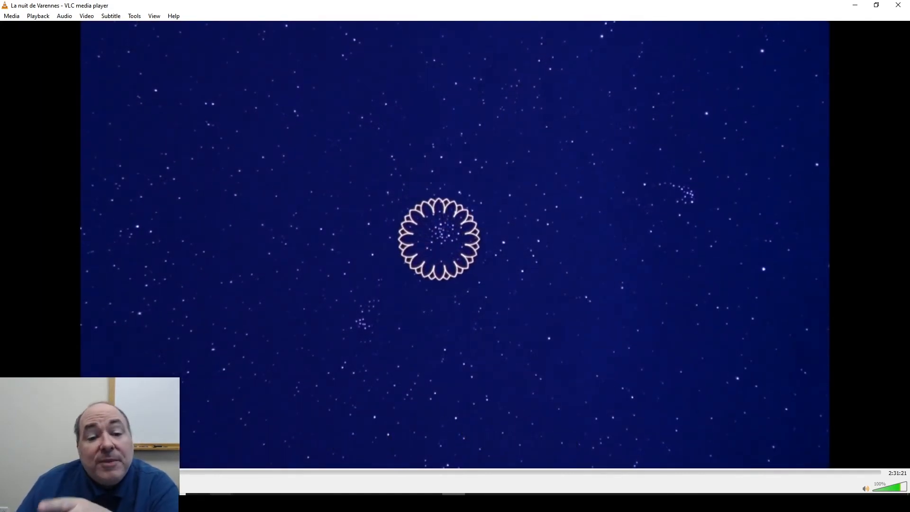
Step: Try to play the LA_NUIT_DE_VARENNES disc in drive D: with the disc type set to DVD
click(9, 19)
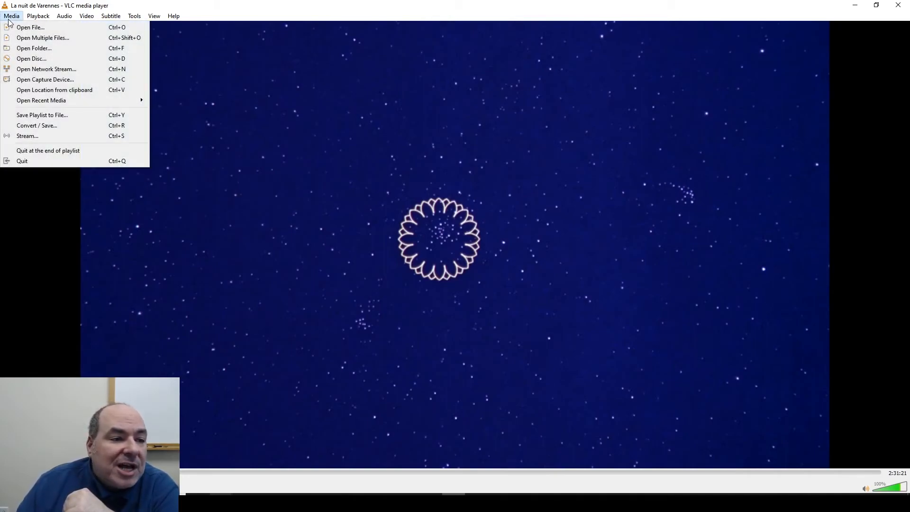
click(28, 59)
click(352, 196)
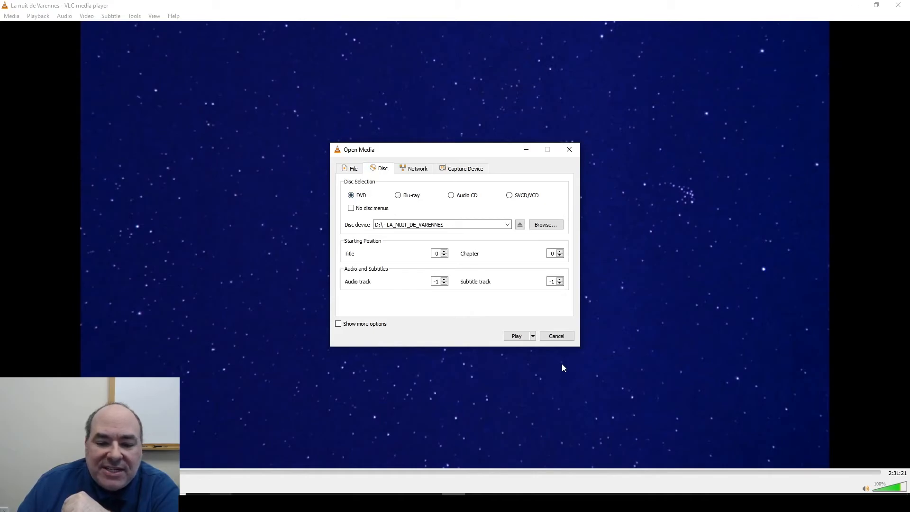
click(516, 335)
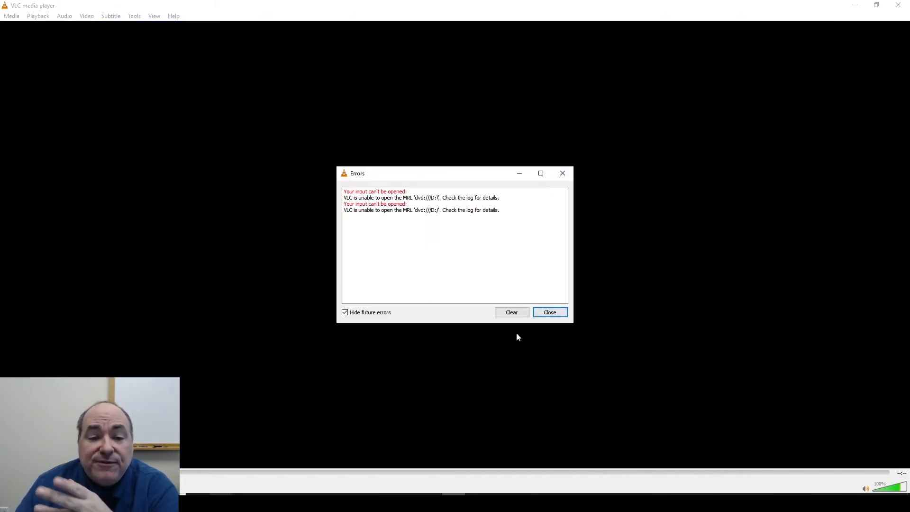
click(548, 313)
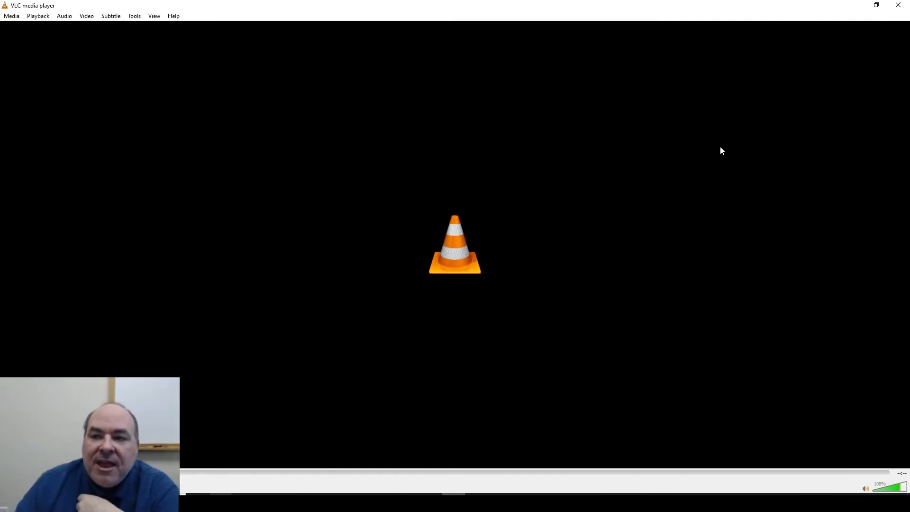
Step: Close the player and switch to the browser page explaining how VLC 3.0 can play encrypted Blu-ray discs
click(904, 6)
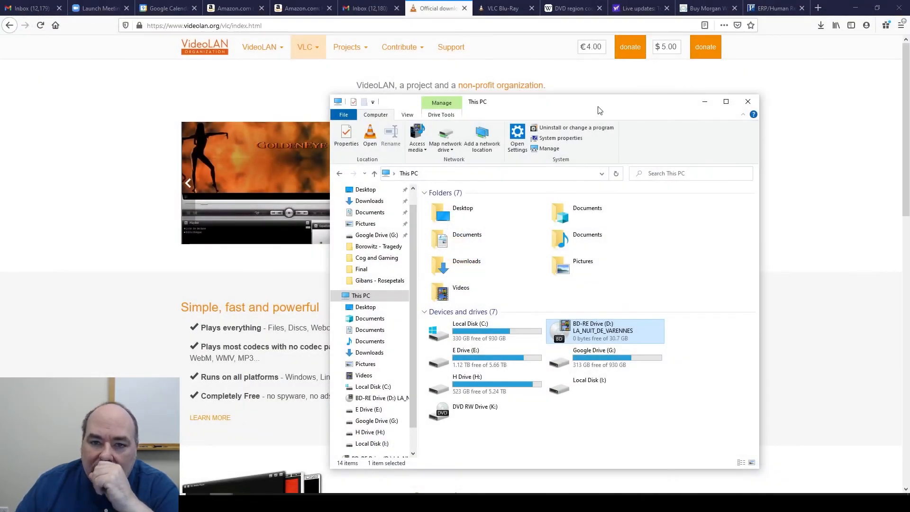
click(502, 8)
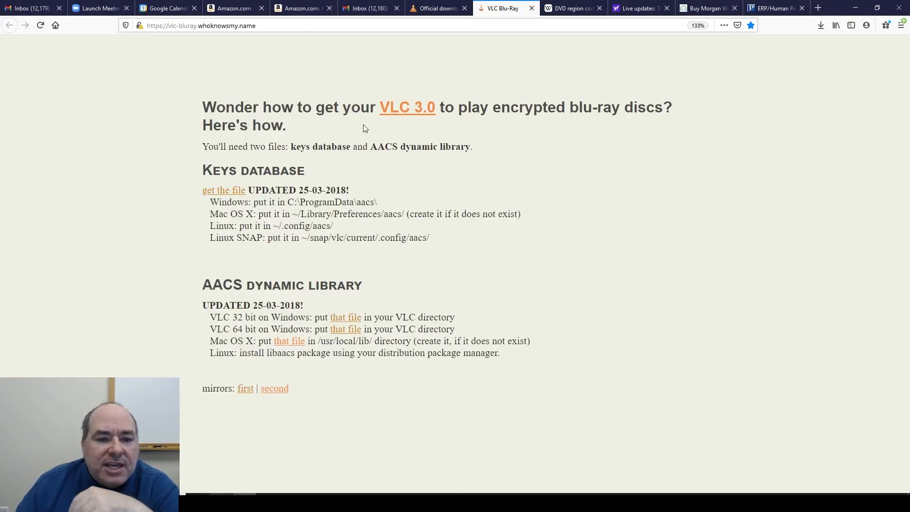